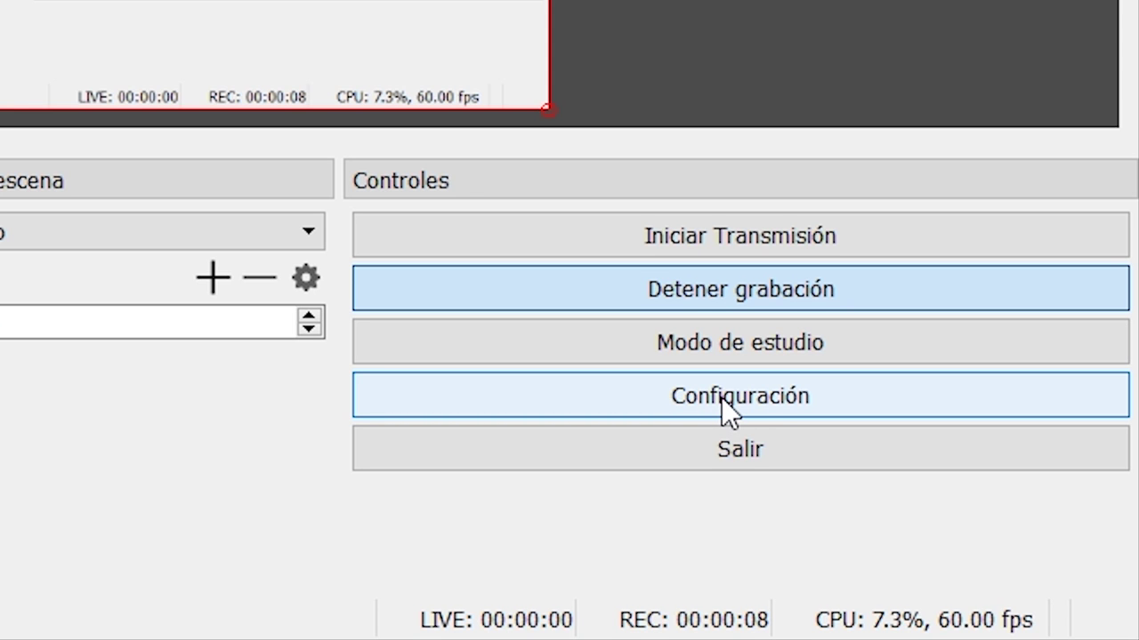
# Step: Open the program settings and review the theme choices in the general options
pyautogui.click(721, 397)
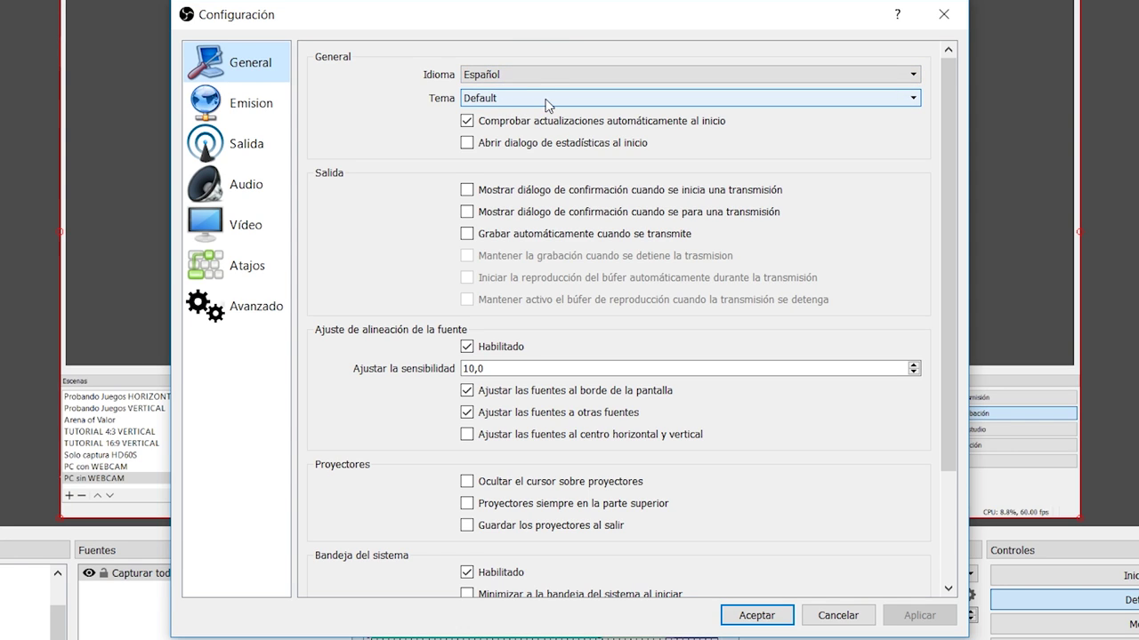
pyautogui.click(547, 99)
pyautogui.click(550, 104)
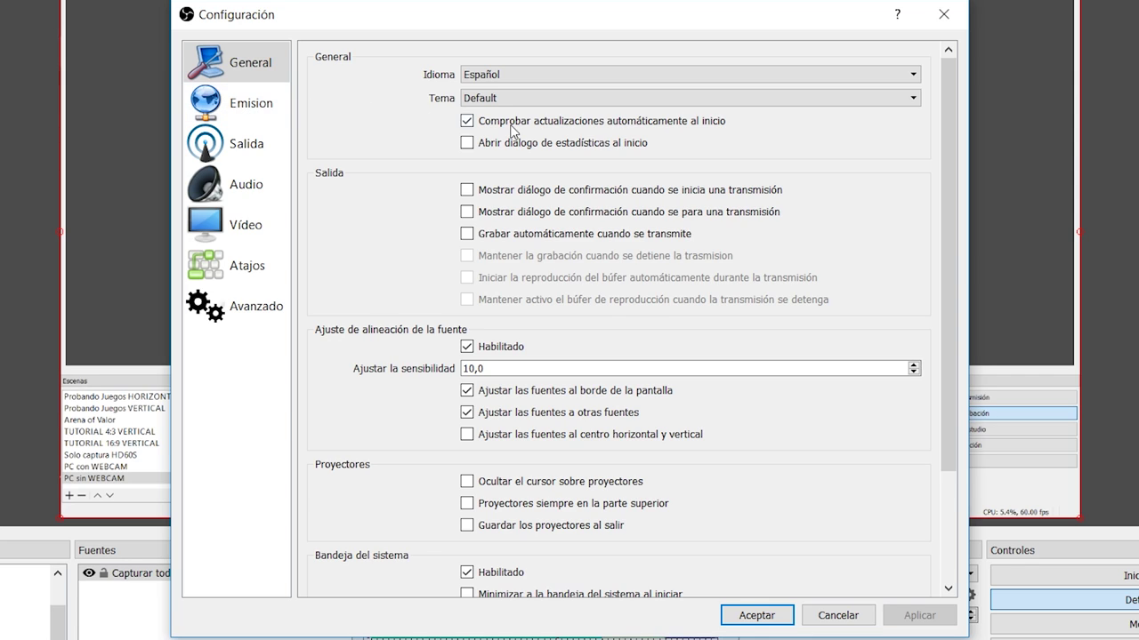
# Step: Choose YouTube / YouTube Gaming as the service in the streaming settings
pyautogui.click(233, 104)
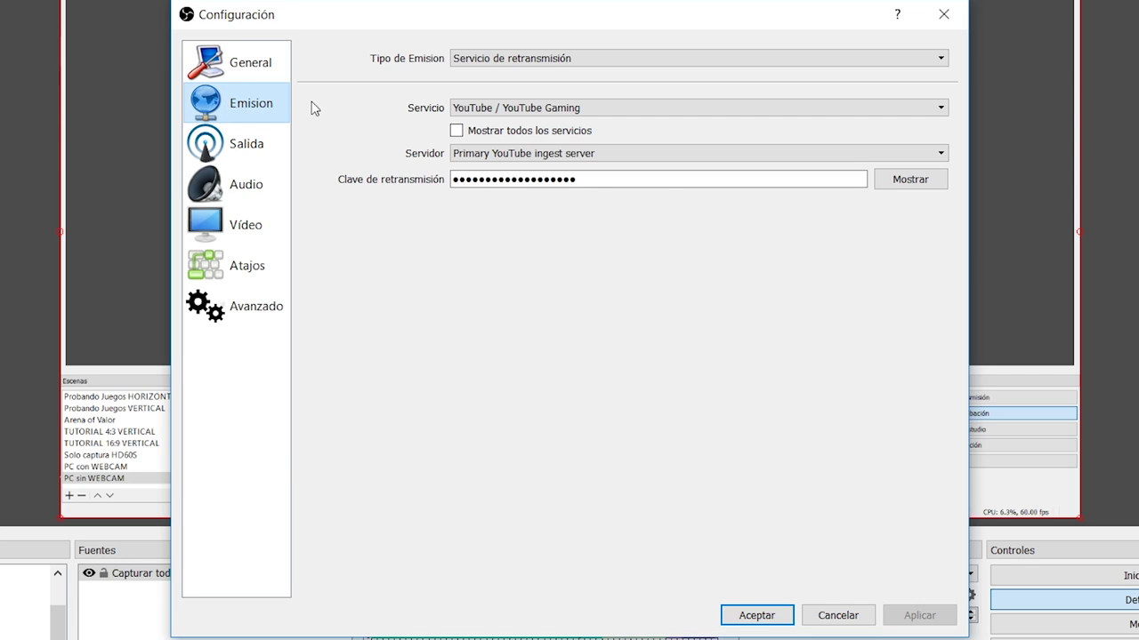
pyautogui.click(567, 61)
pyautogui.click(348, 104)
pyautogui.click(621, 108)
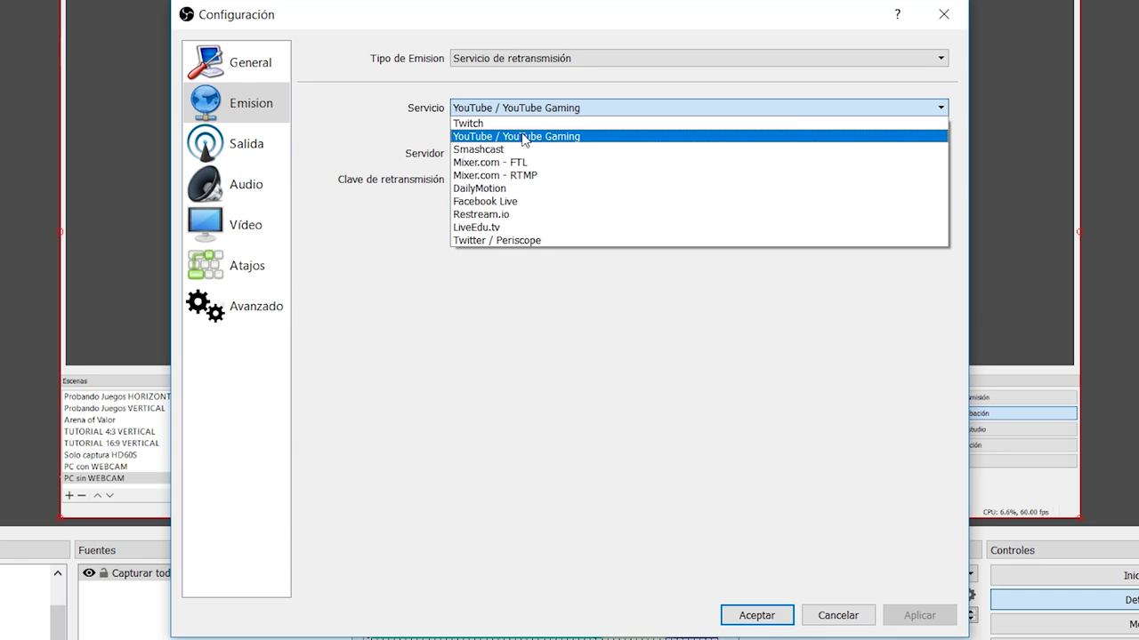
pyautogui.click(523, 137)
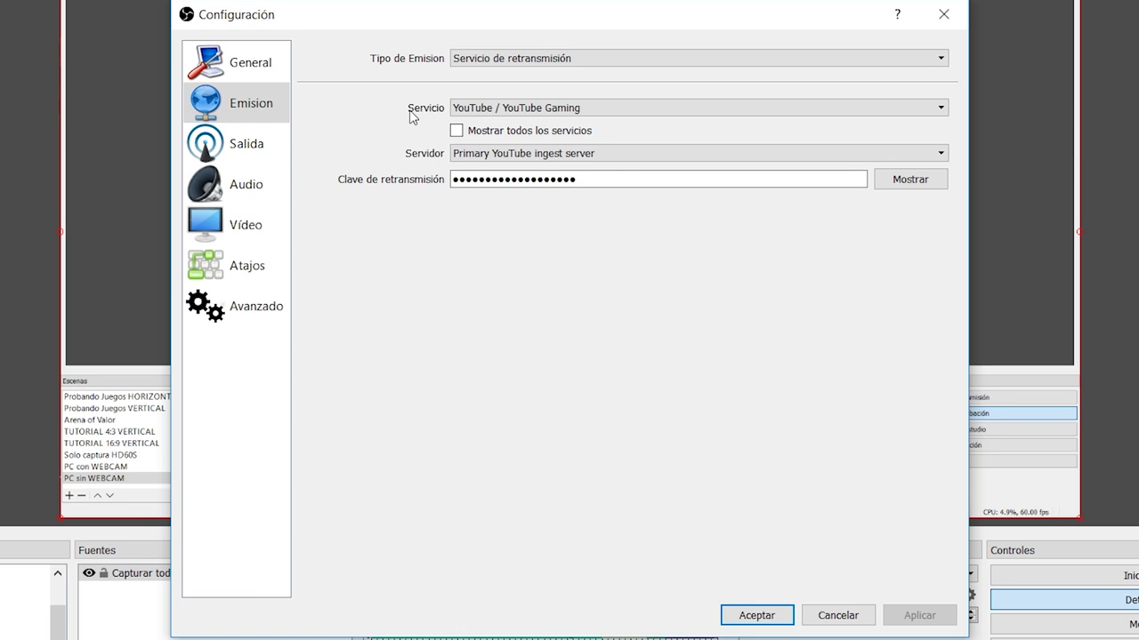
# Step: Try the x264 encoder for live streaming in the output settings
pyautogui.click(259, 150)
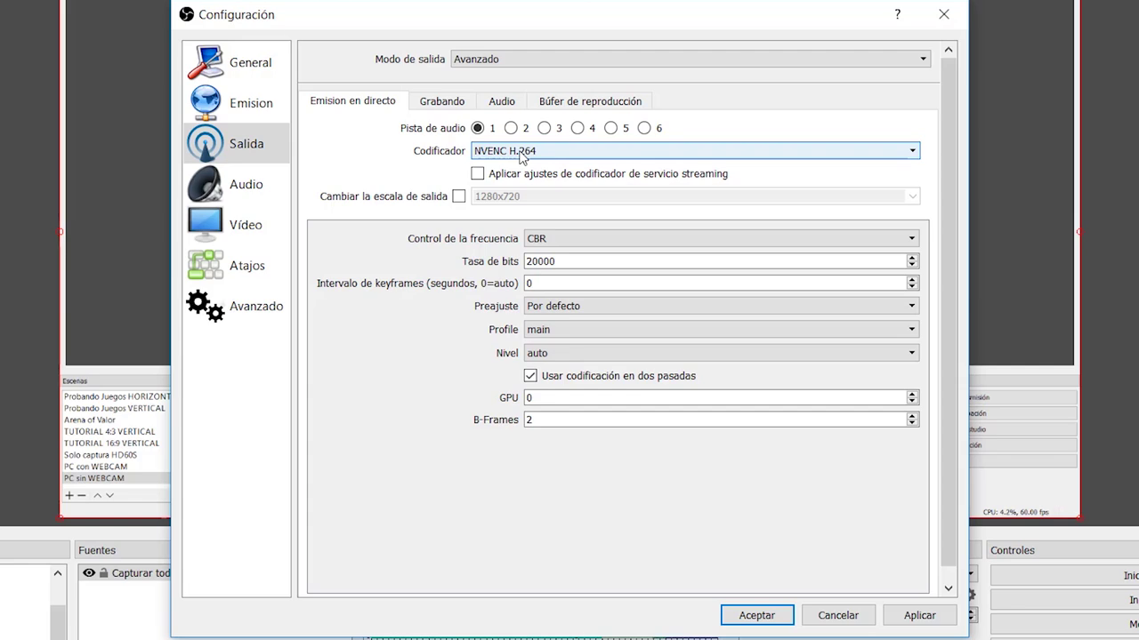
pyautogui.click(575, 154)
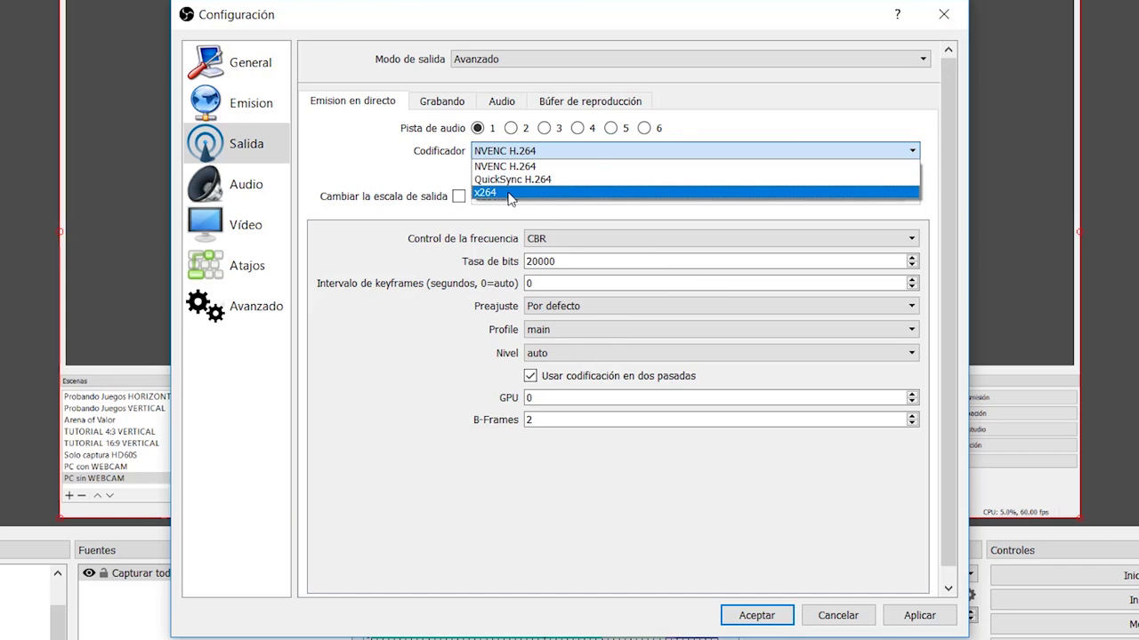
pyautogui.click(509, 193)
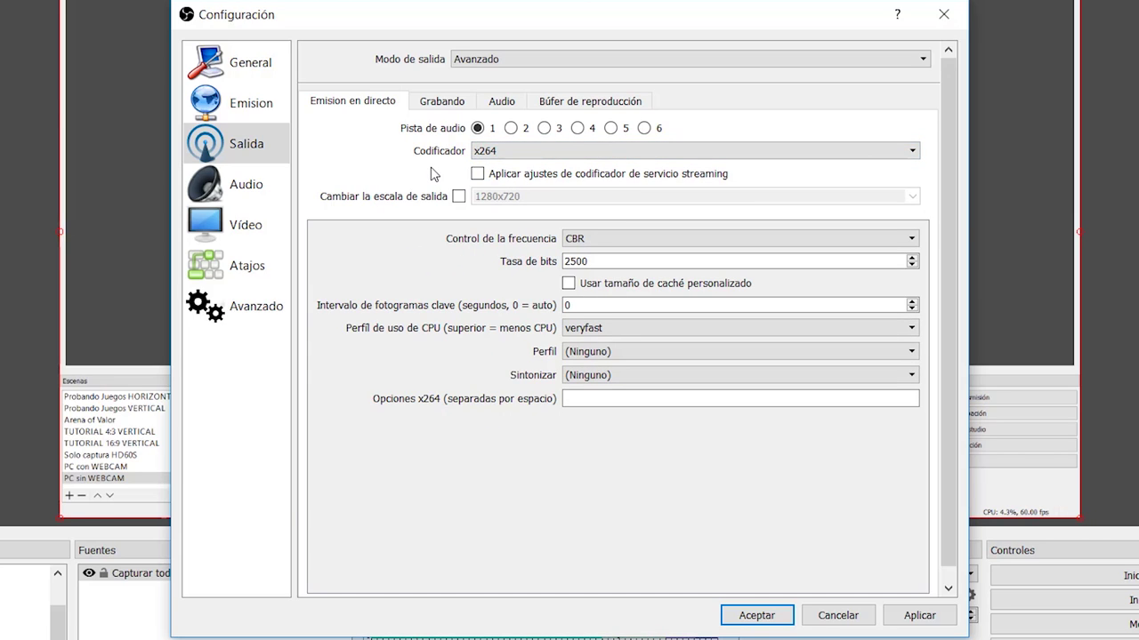
pyautogui.scroll(-1, 490, 158)
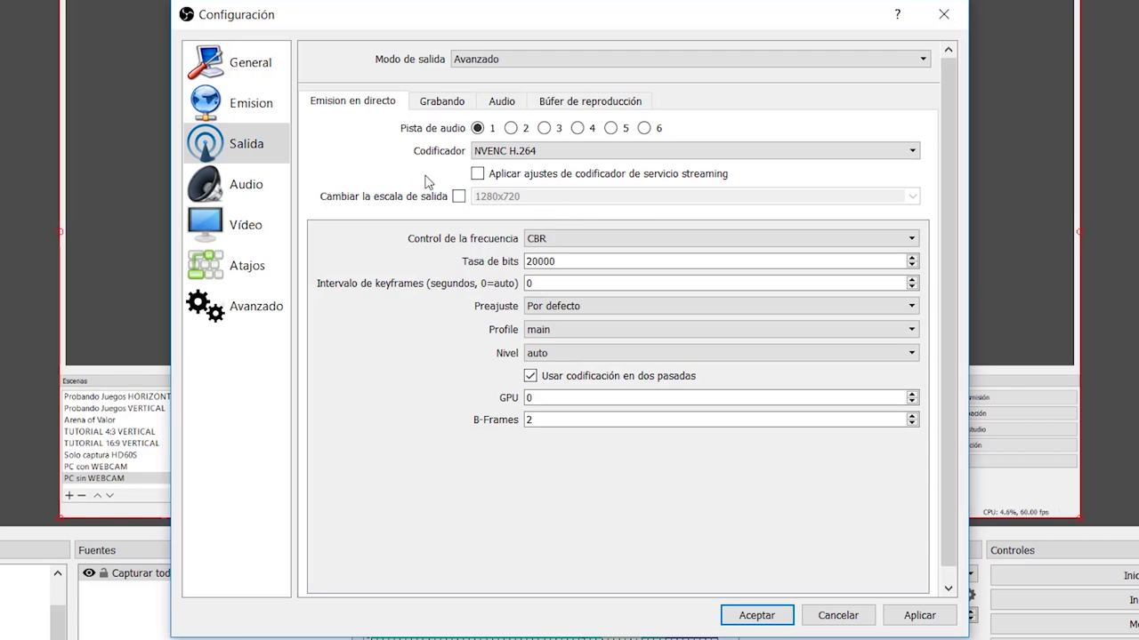
# Step: Examine the rate control choices and the bitrate for live streaming
pyautogui.click(562, 241)
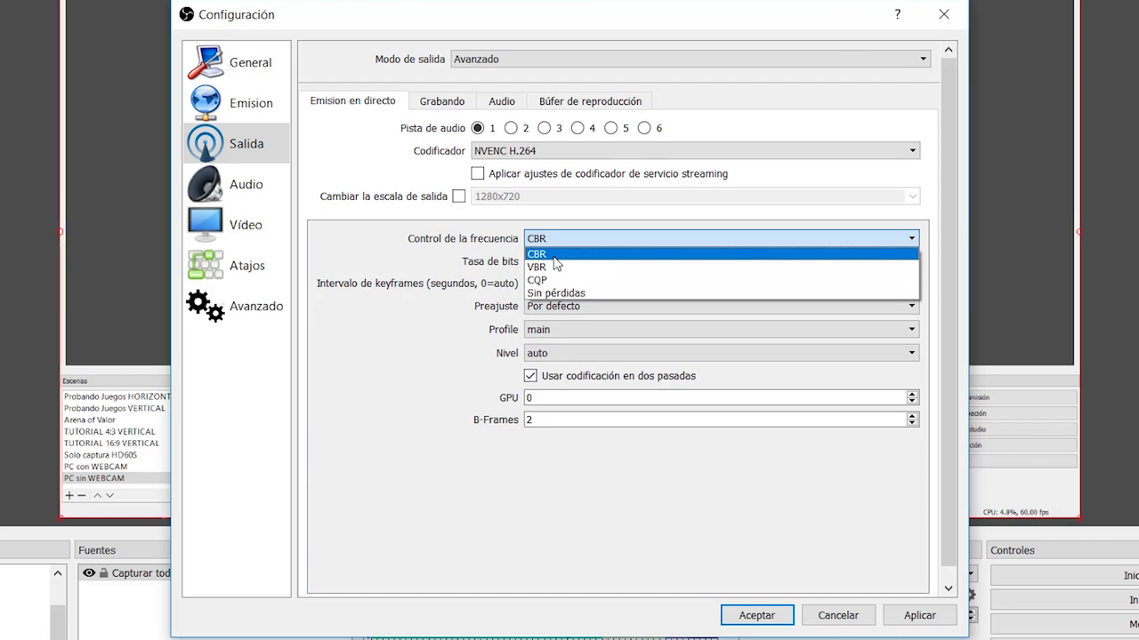
pyautogui.click(573, 238)
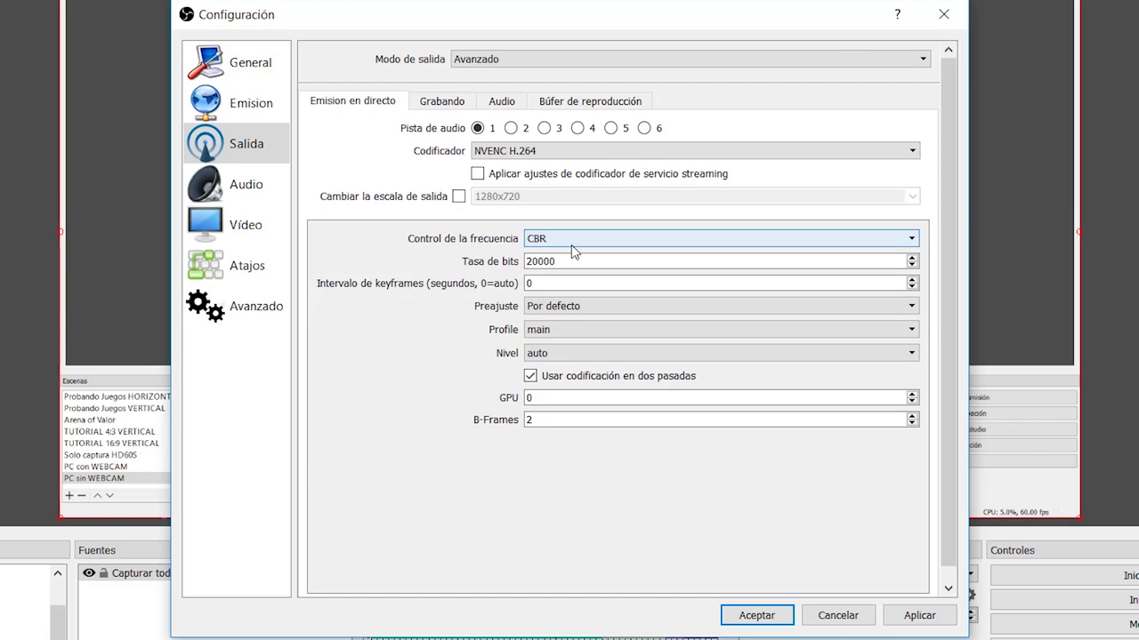
pyautogui.moveTo(585, 264); pyautogui.dragTo(474, 267)
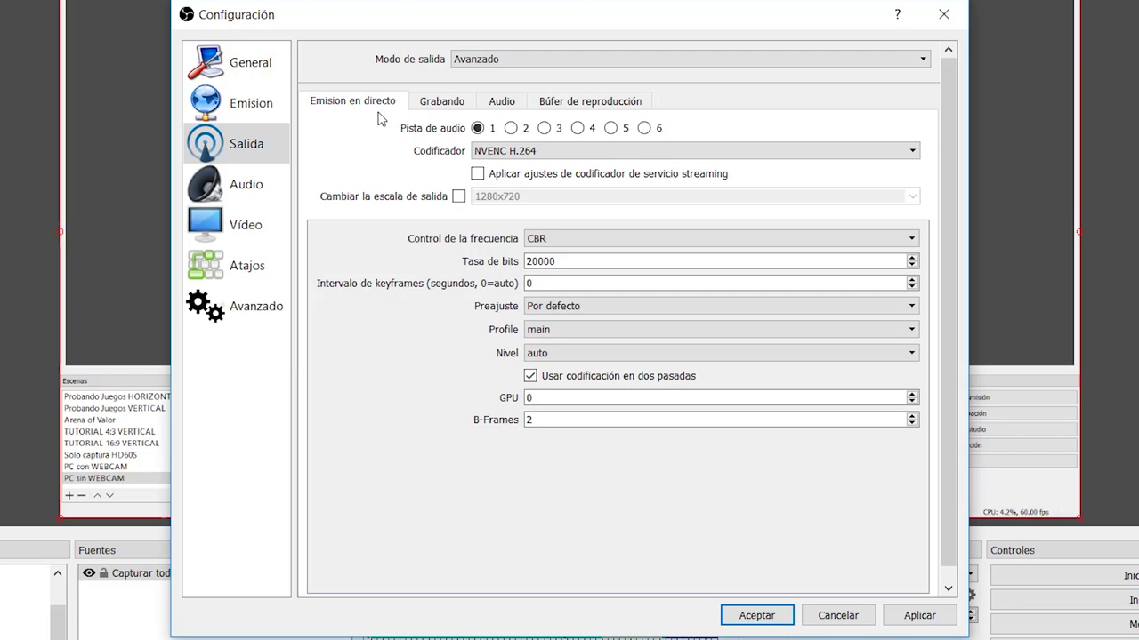
# Step: Examine the type and the destination folder in the recording output settings
pyautogui.click(451, 108)
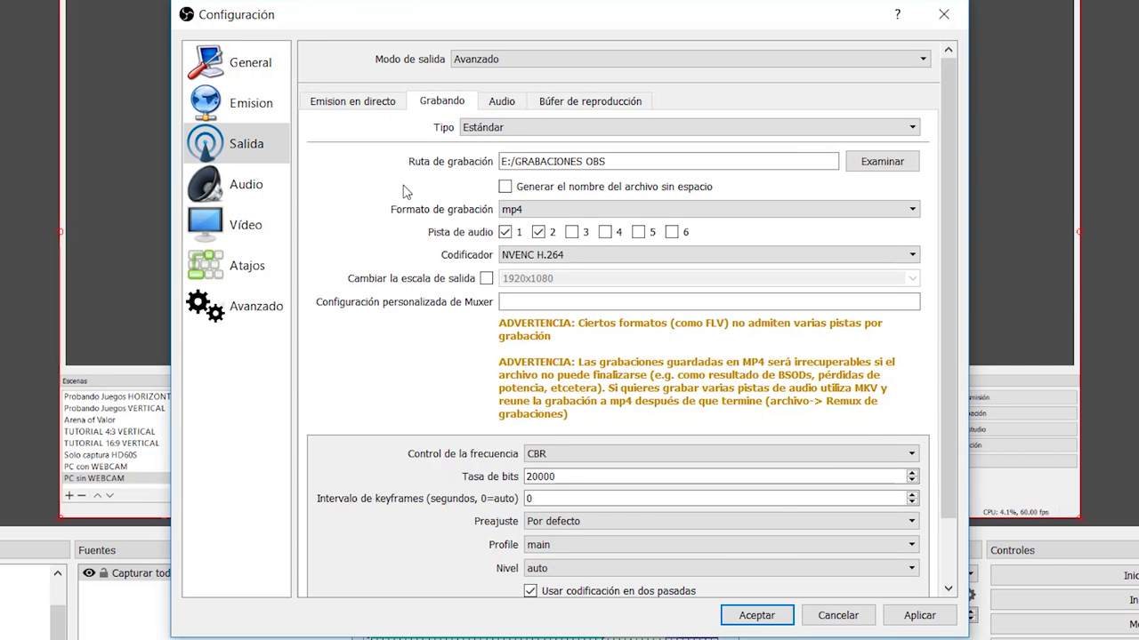
pyautogui.click(531, 128)
pyautogui.click(531, 129)
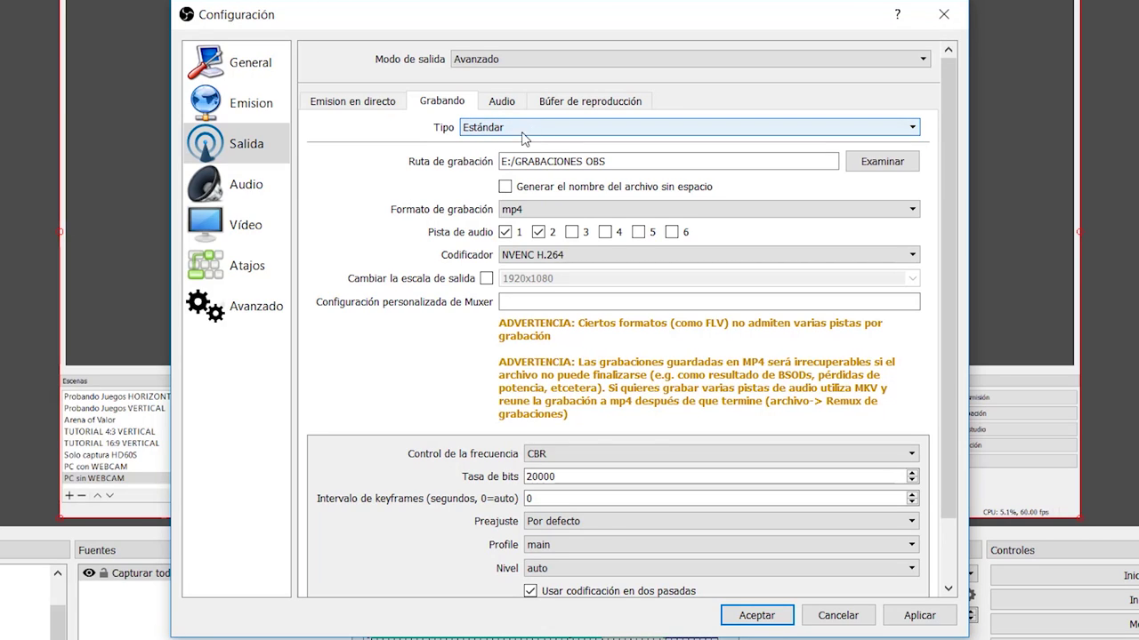
pyautogui.moveTo(612, 161); pyautogui.dragTo(500, 164)
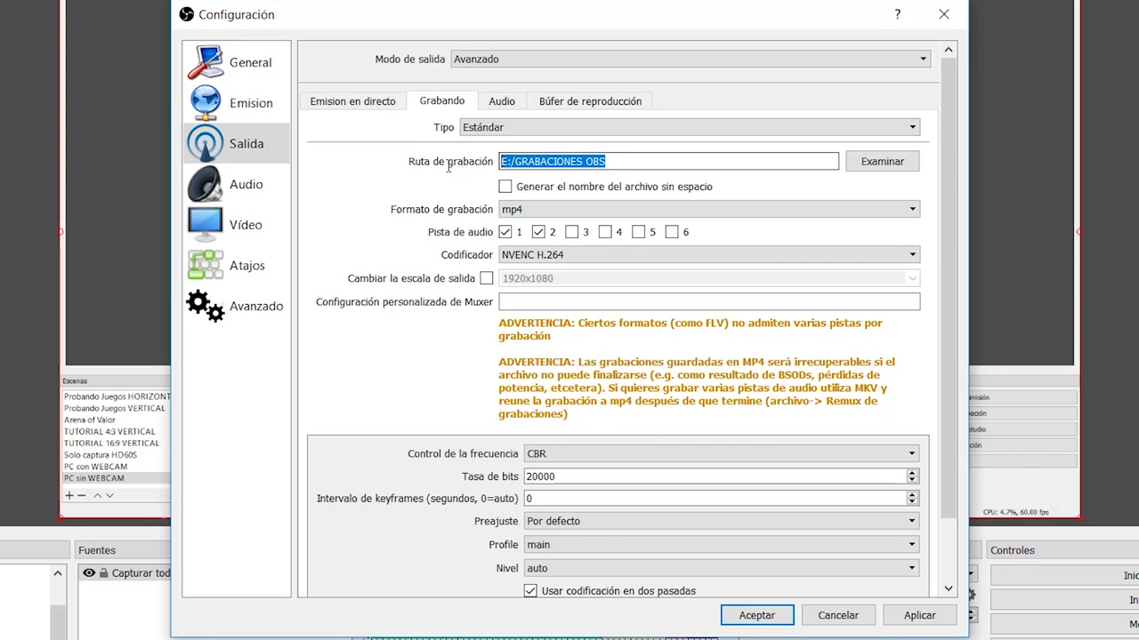
pyautogui.click(436, 190)
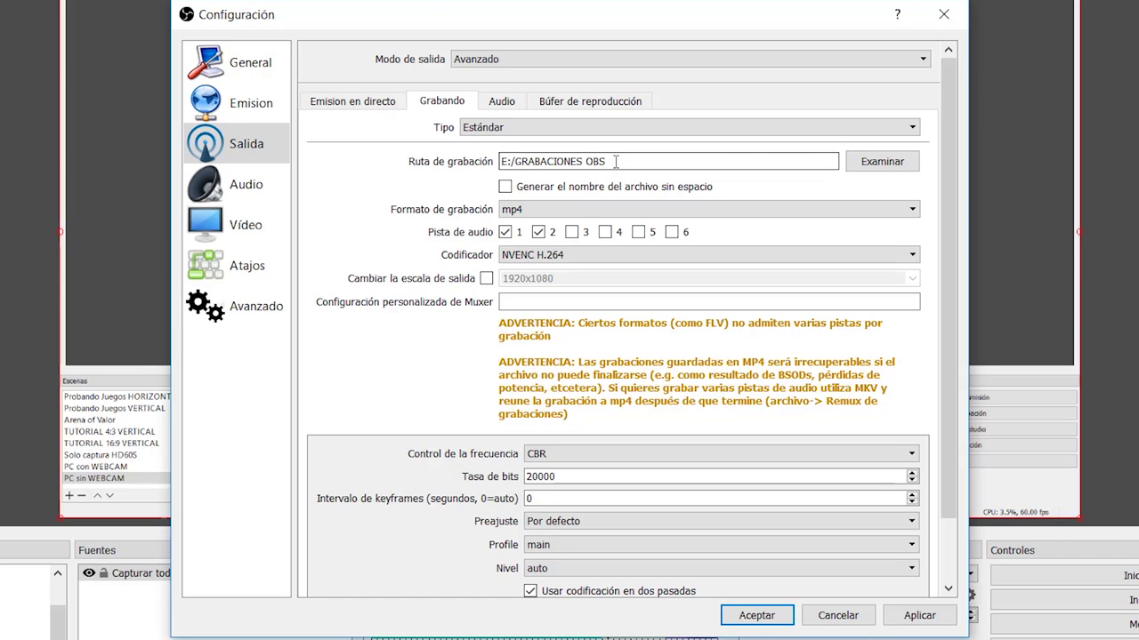
pyautogui.moveTo(616, 161); pyautogui.dragTo(481, 167)
pyautogui.click(411, 197)
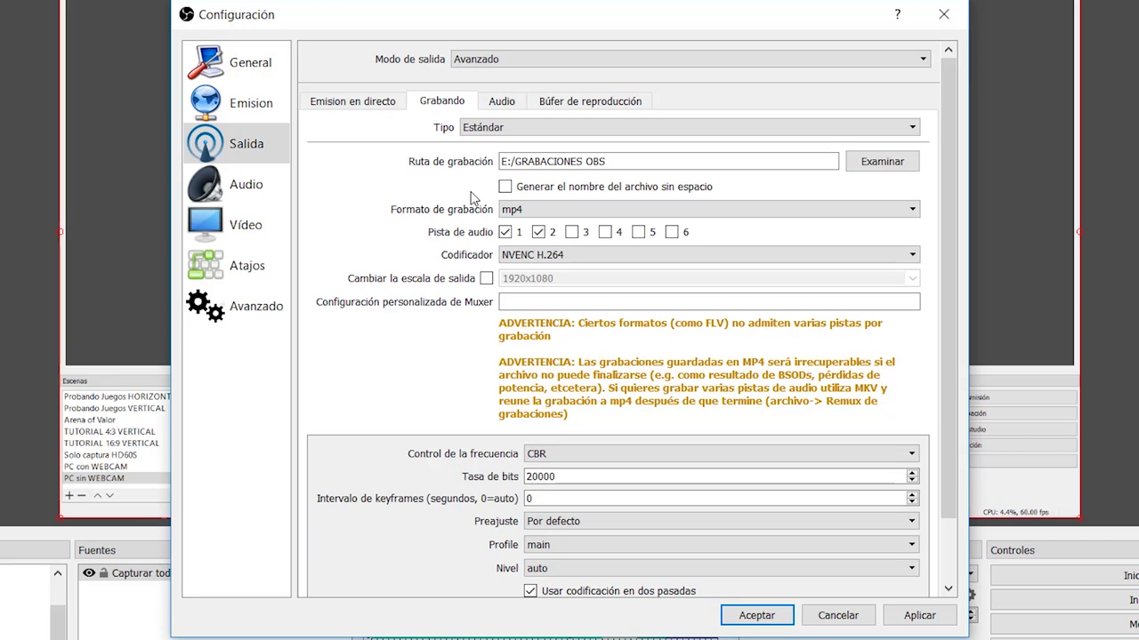
pyautogui.moveTo(623, 162); pyautogui.dragTo(394, 165)
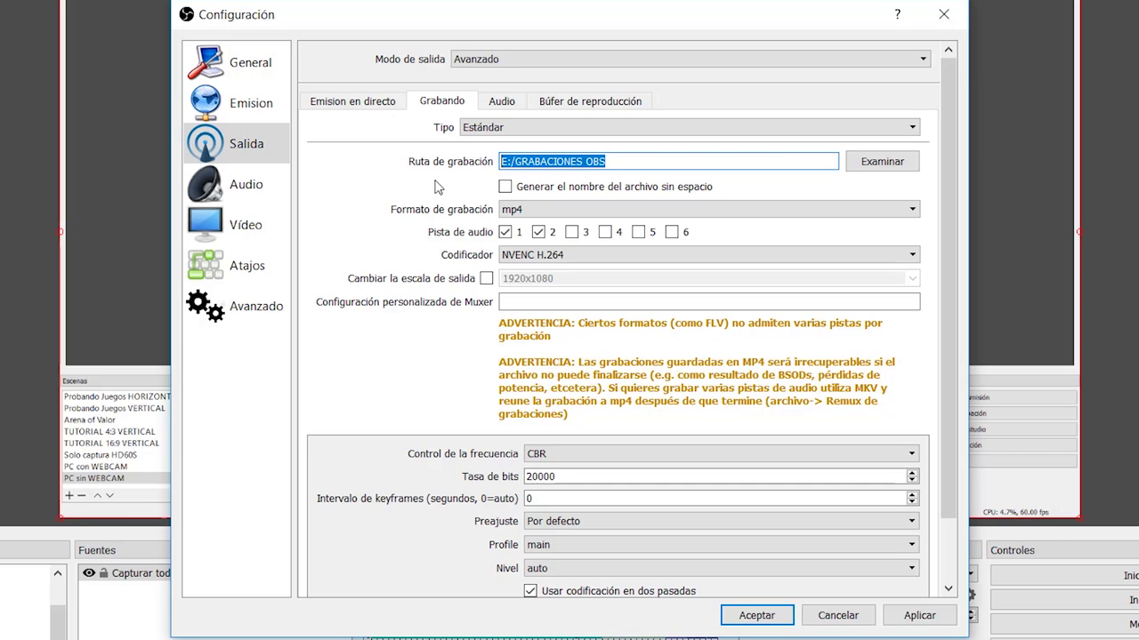
# Step: Review the option for file names without spaces and the available recording formats
pyautogui.click(504, 187)
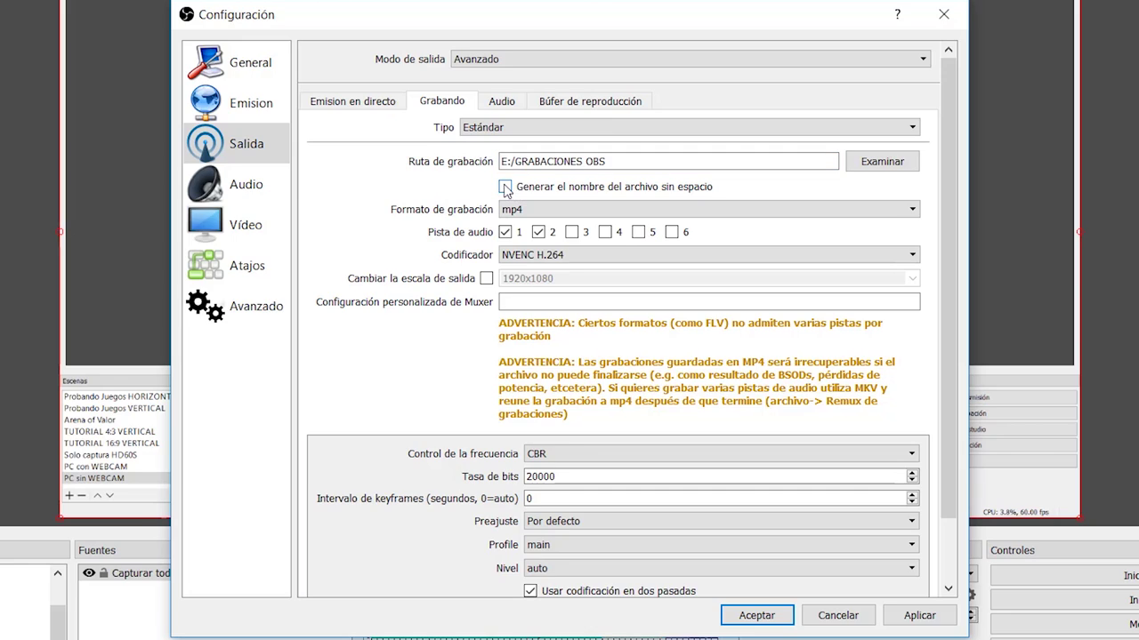
pyautogui.click(504, 187)
pyautogui.click(539, 210)
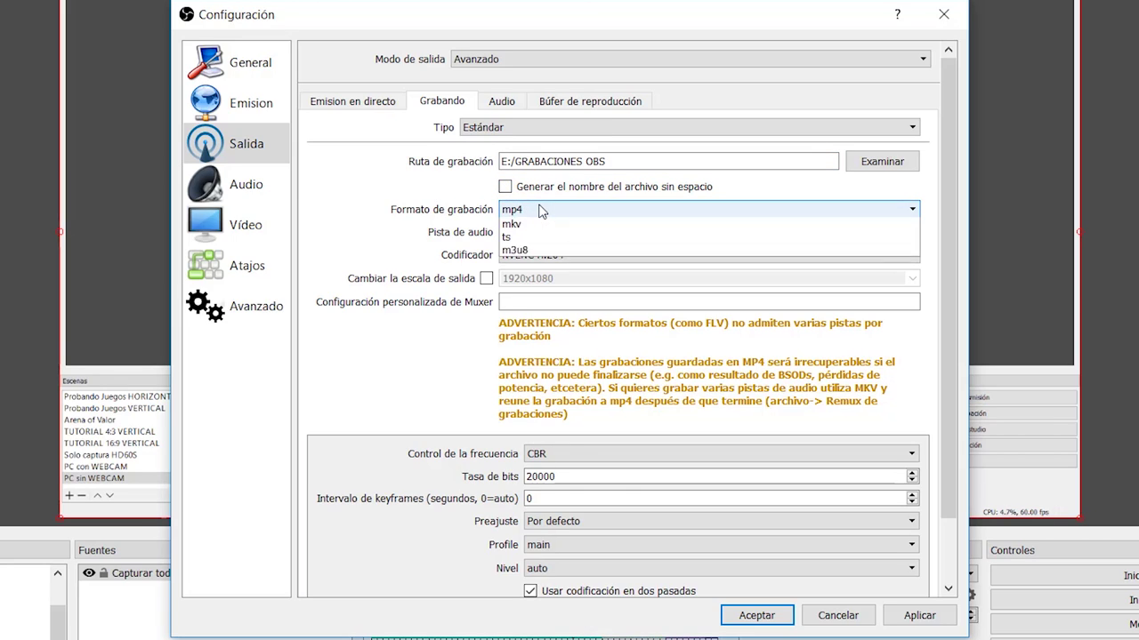
pyautogui.click(541, 210)
pyautogui.click(538, 210)
pyautogui.click(395, 200)
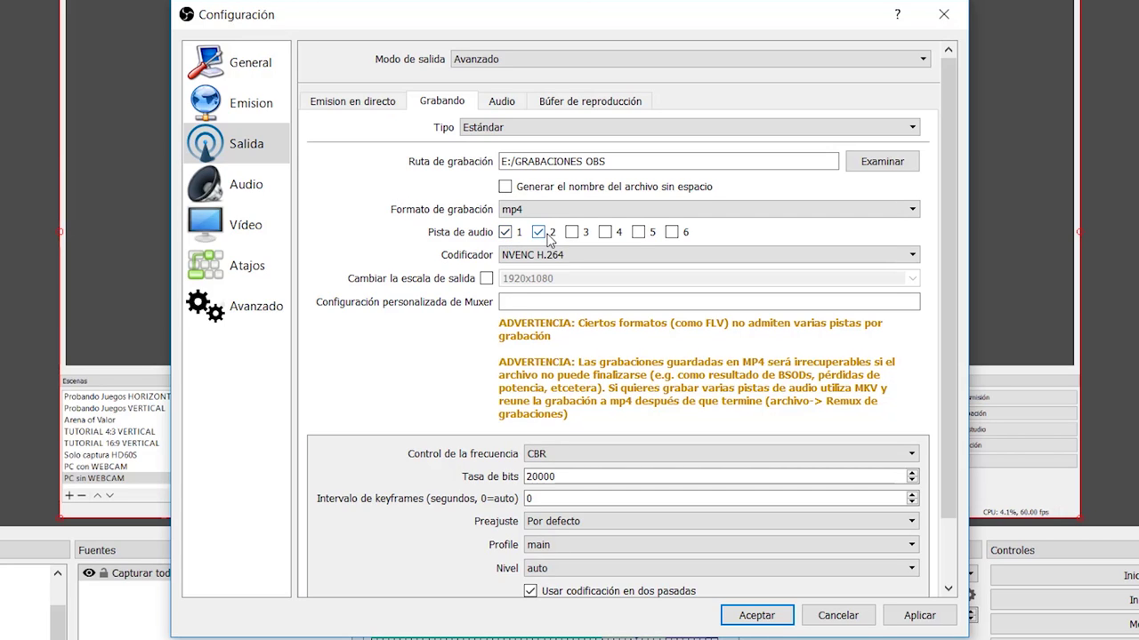
# Step: Check the recording's audio tracks 1 and 2, its encoder and the encoding options below
pyautogui.click(505, 235)
pyautogui.click(506, 235)
pyautogui.click(539, 234)
pyautogui.click(541, 235)
pyautogui.click(525, 254)
pyautogui.click(631, 257)
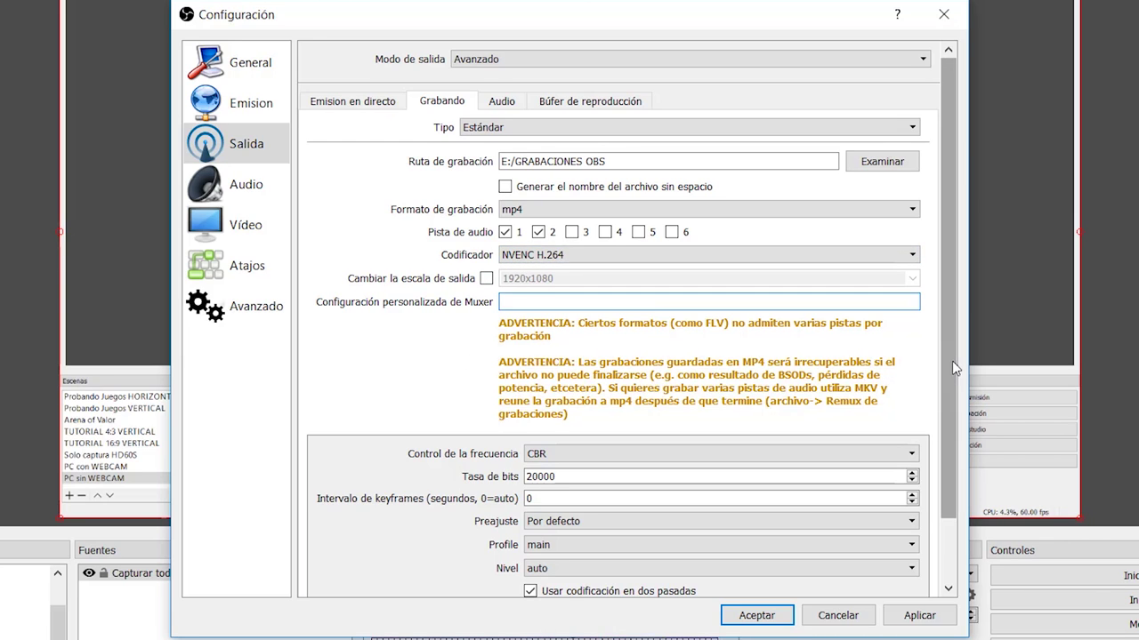
pyautogui.scroll(-2, 952, 359)
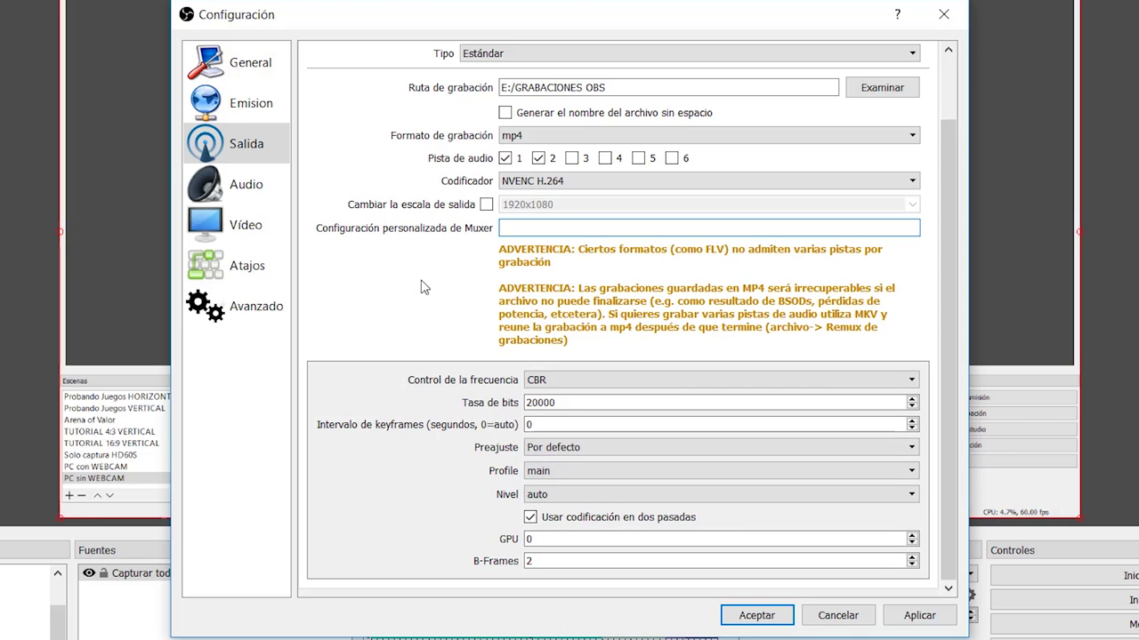
pyautogui.scroll(2, 431, 295)
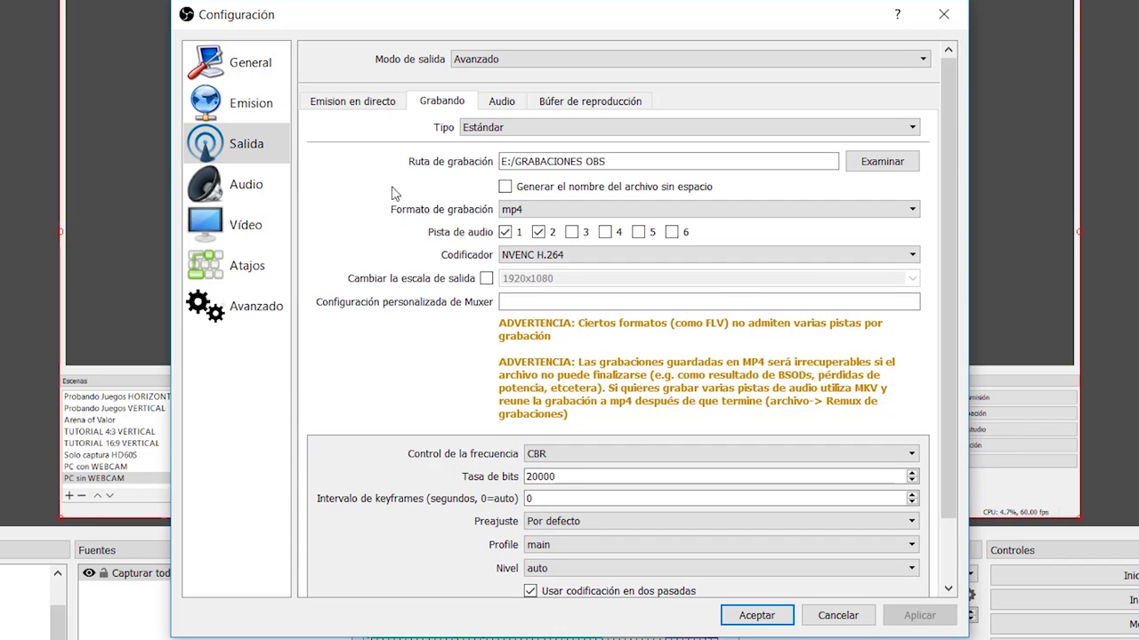
# Step: Examine the bitrates and names of the output audio tracks, and the replay buffer option
pyautogui.click(503, 102)
pyautogui.click(514, 175)
pyautogui.moveTo(511, 175); pyautogui.dragTo(450, 178)
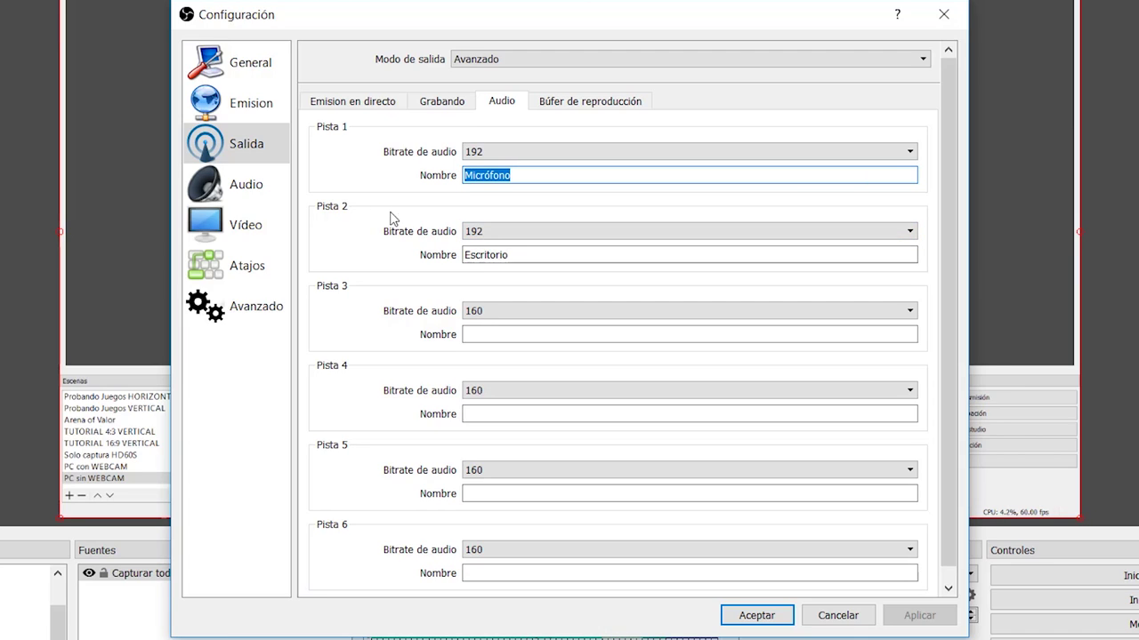
pyautogui.click(573, 105)
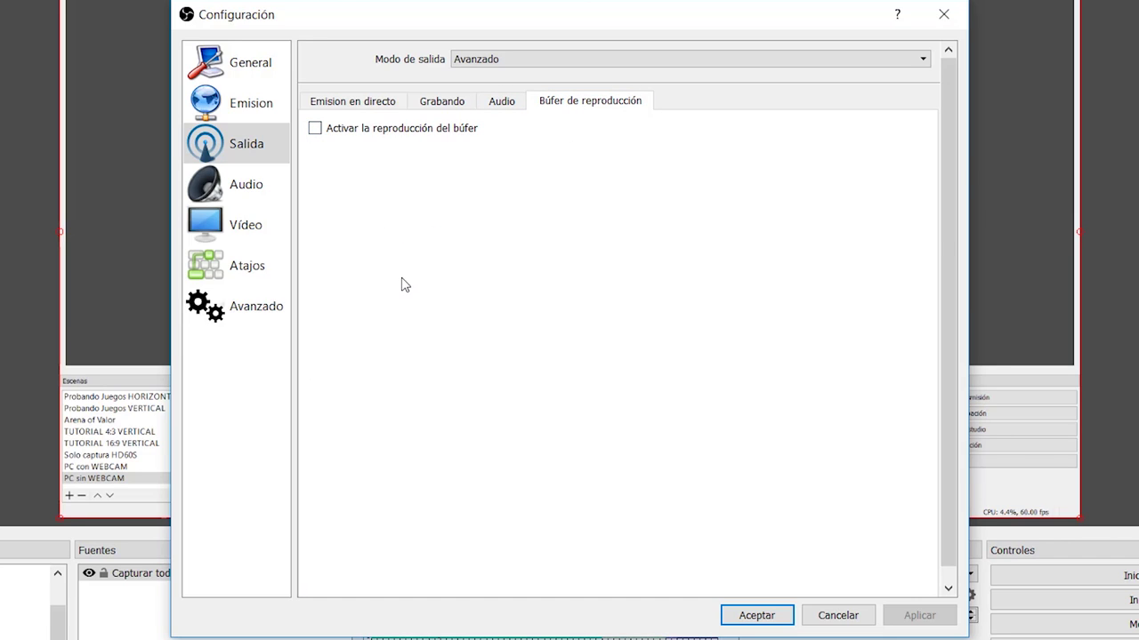
pyautogui.click(368, 105)
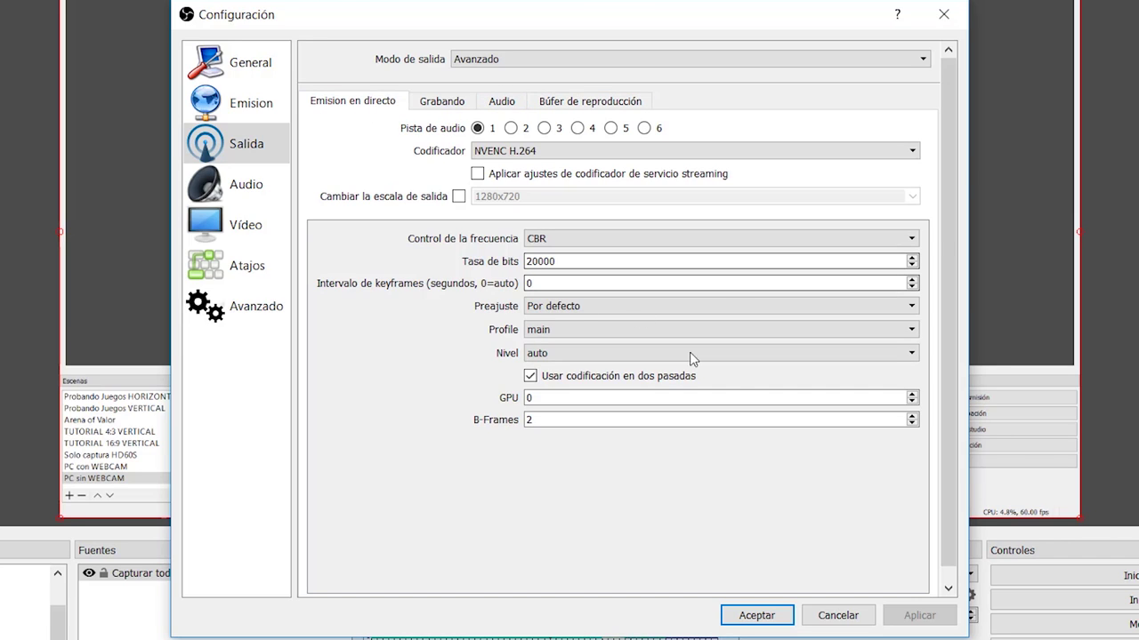
pyautogui.click(590, 100)
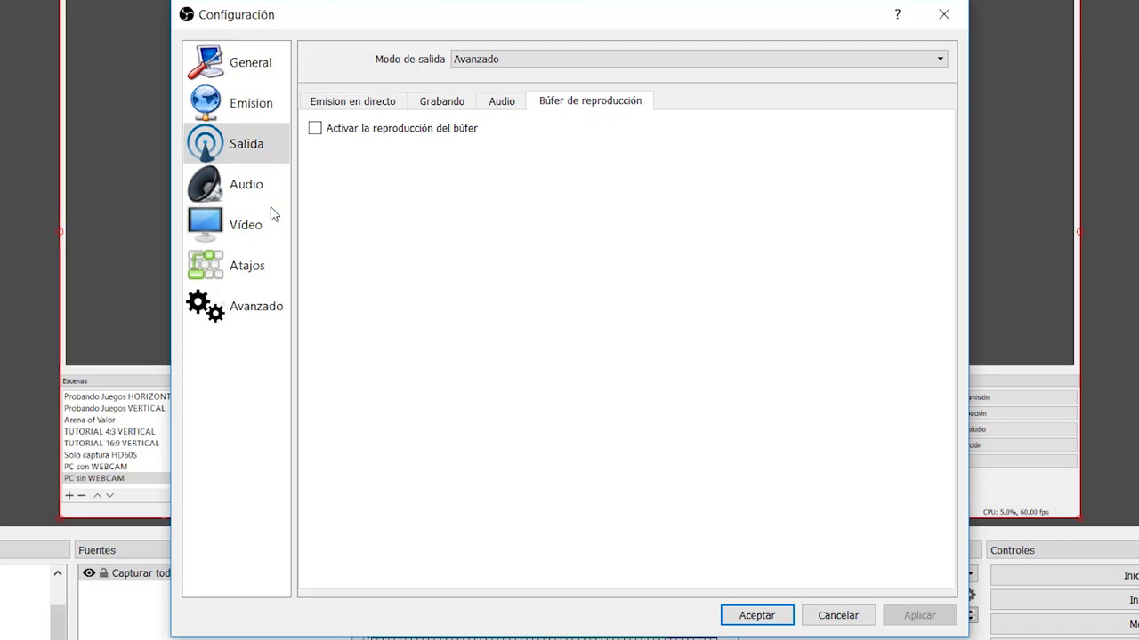
# Step: In the audio settings, select a 48khz sample rate with Estéreo channels and the default desktop audio device
pyautogui.click(244, 194)
pyautogui.click(554, 60)
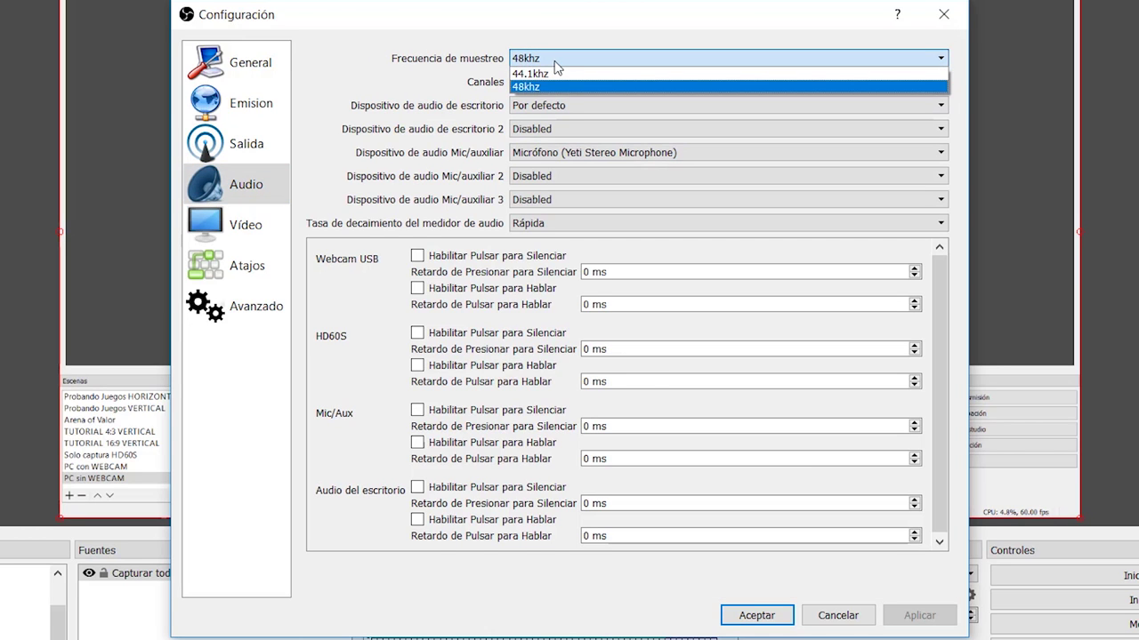
pyautogui.click(559, 86)
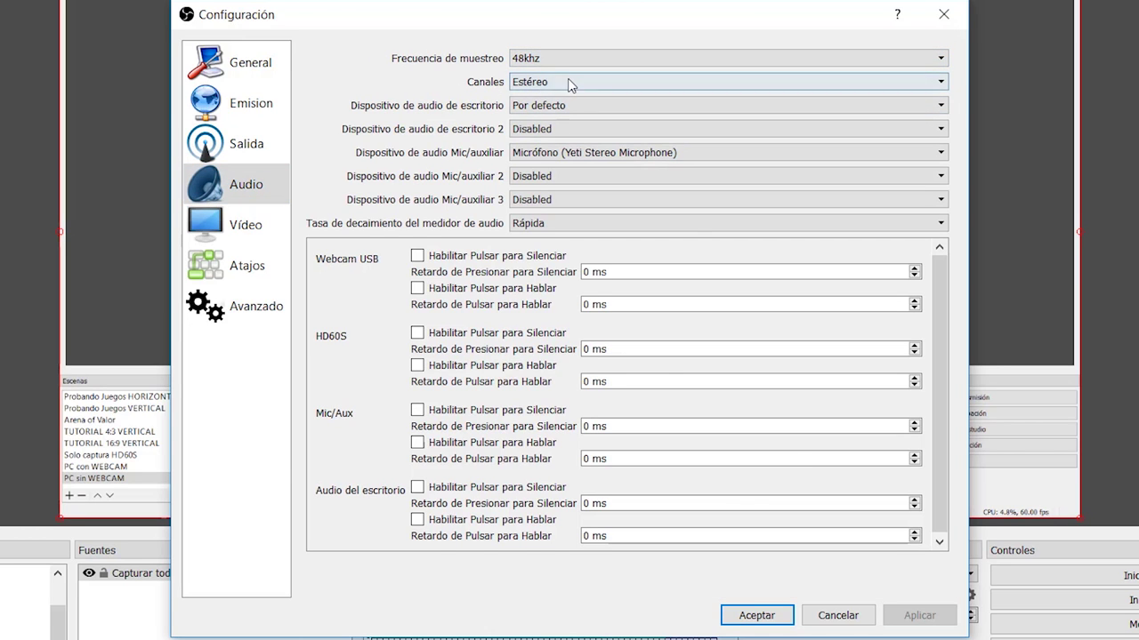
pyautogui.click(570, 84)
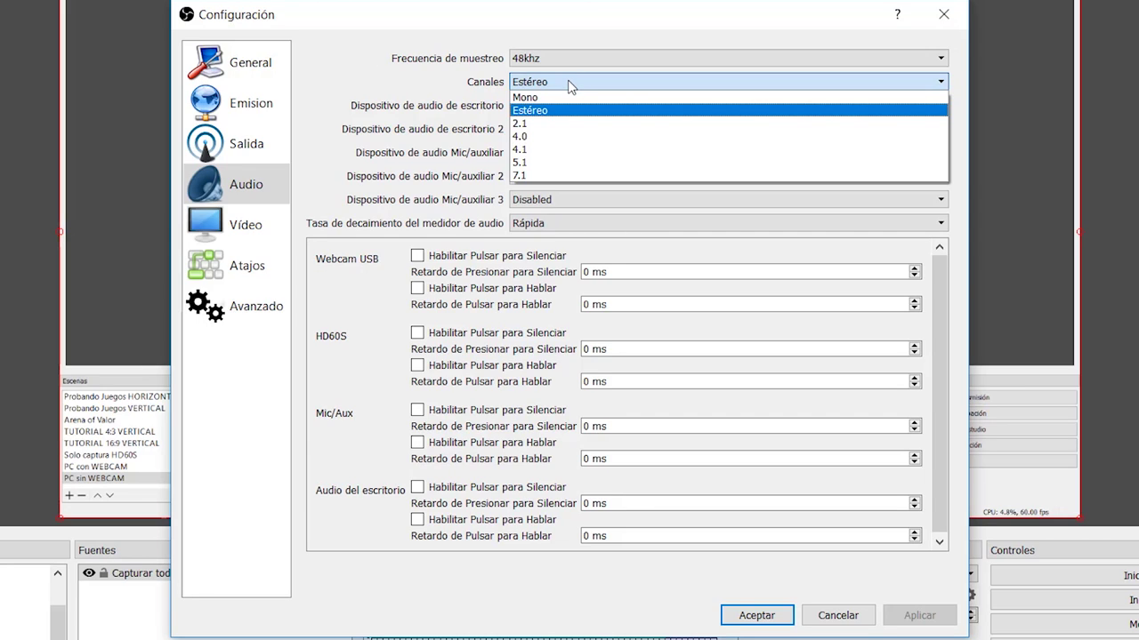
pyautogui.click(571, 85)
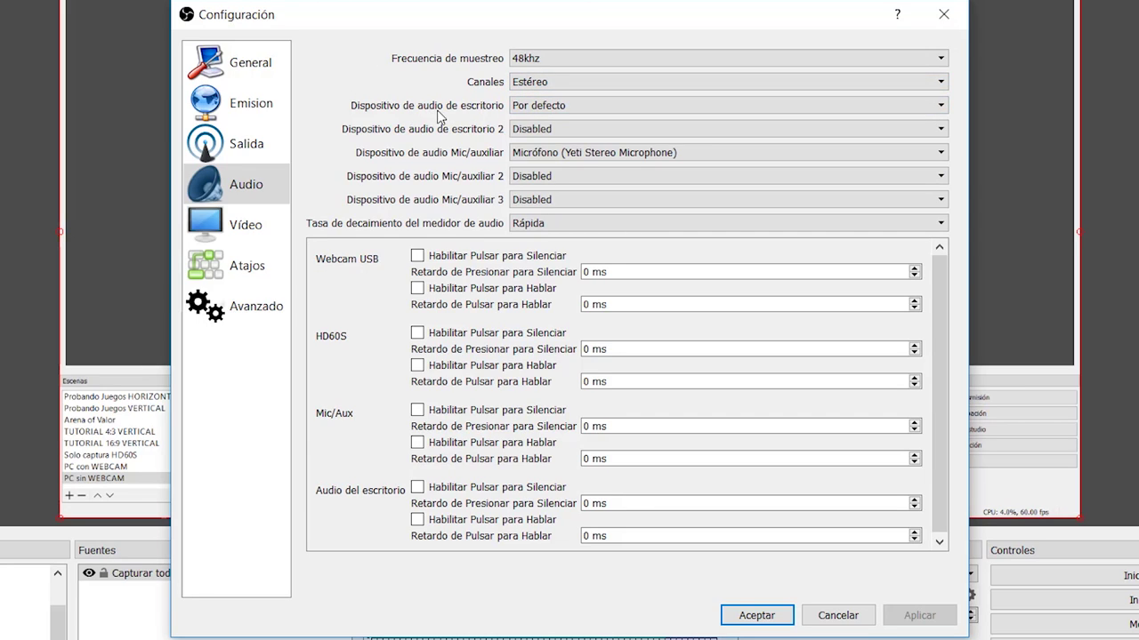
pyautogui.click(584, 106)
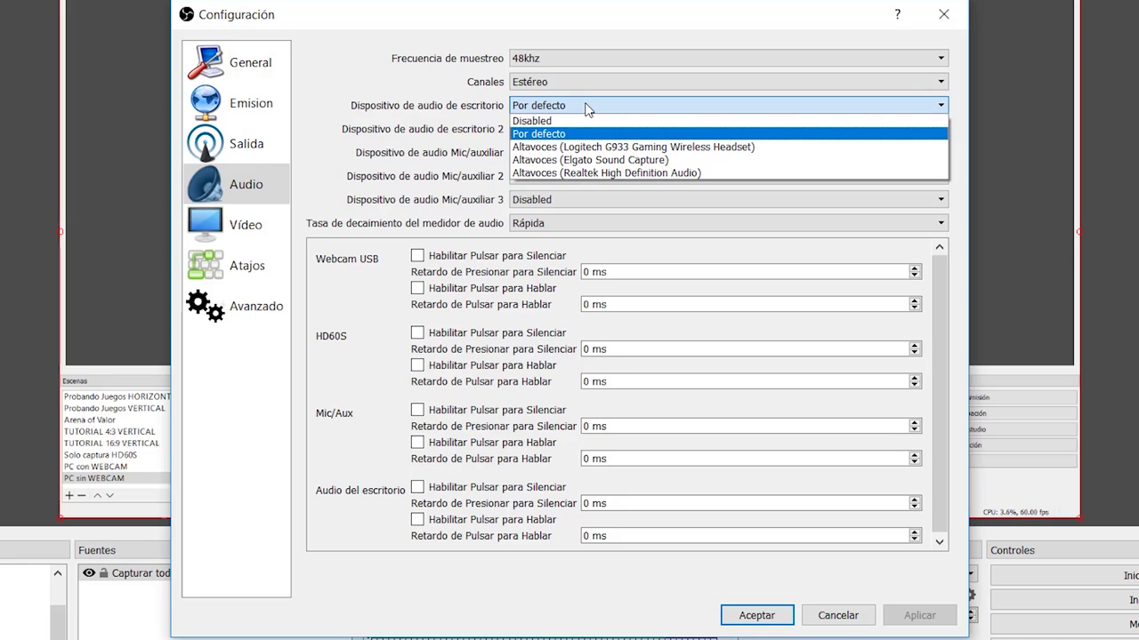
pyautogui.click(586, 107)
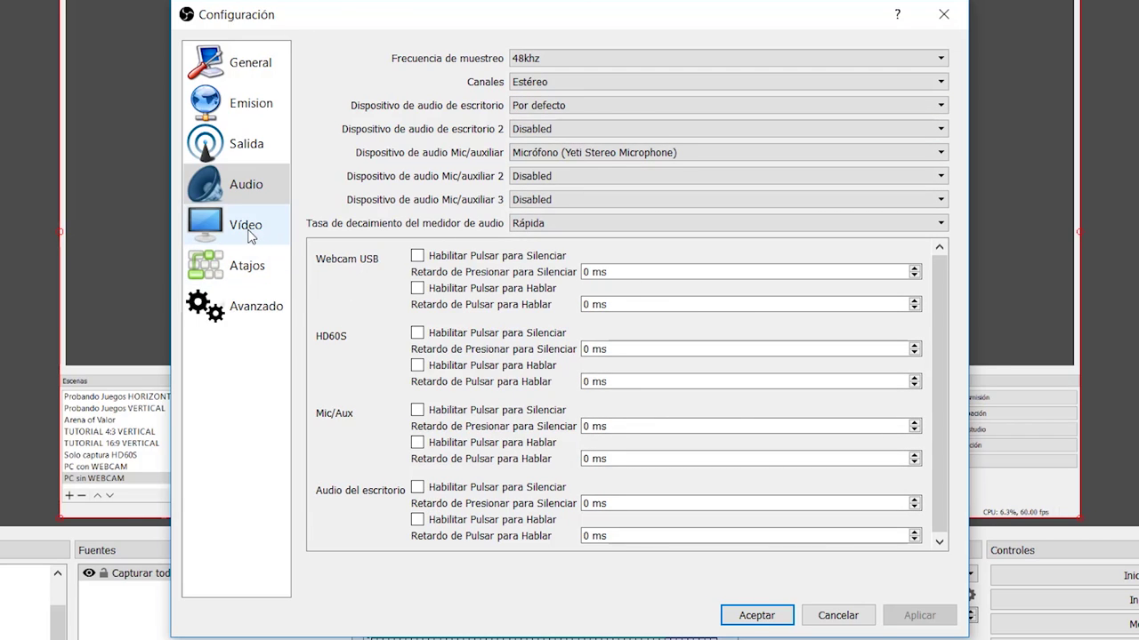
# Step: Review the base and output resolutions and the available scale filters in the video settings
pyautogui.click(281, 235)
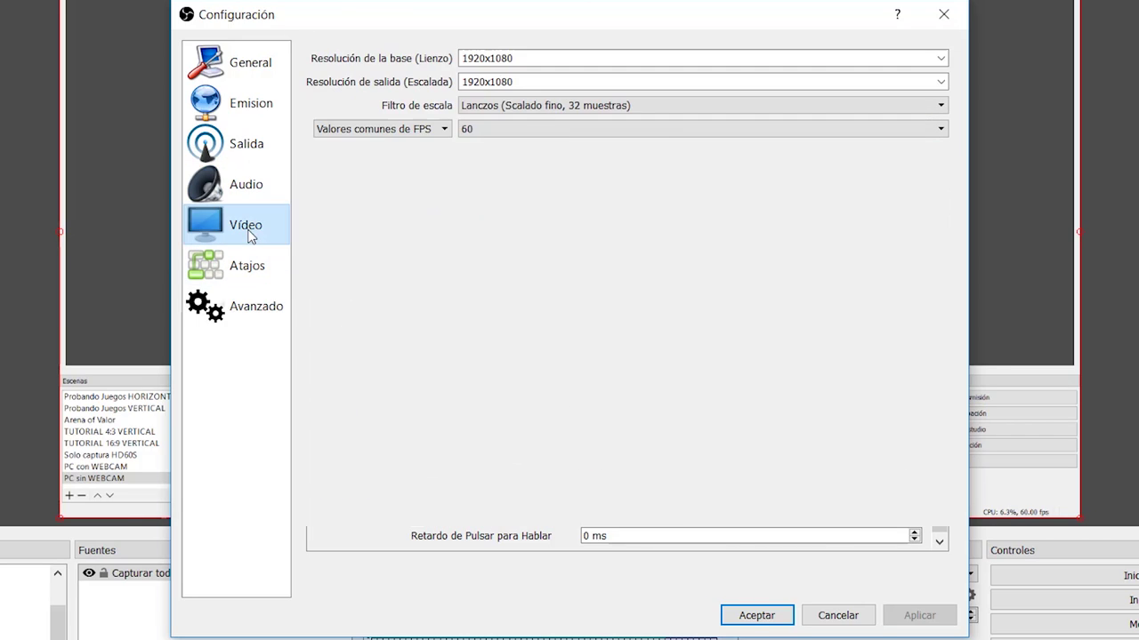
pyautogui.doubleClick(522, 58)
pyautogui.press('Tab')
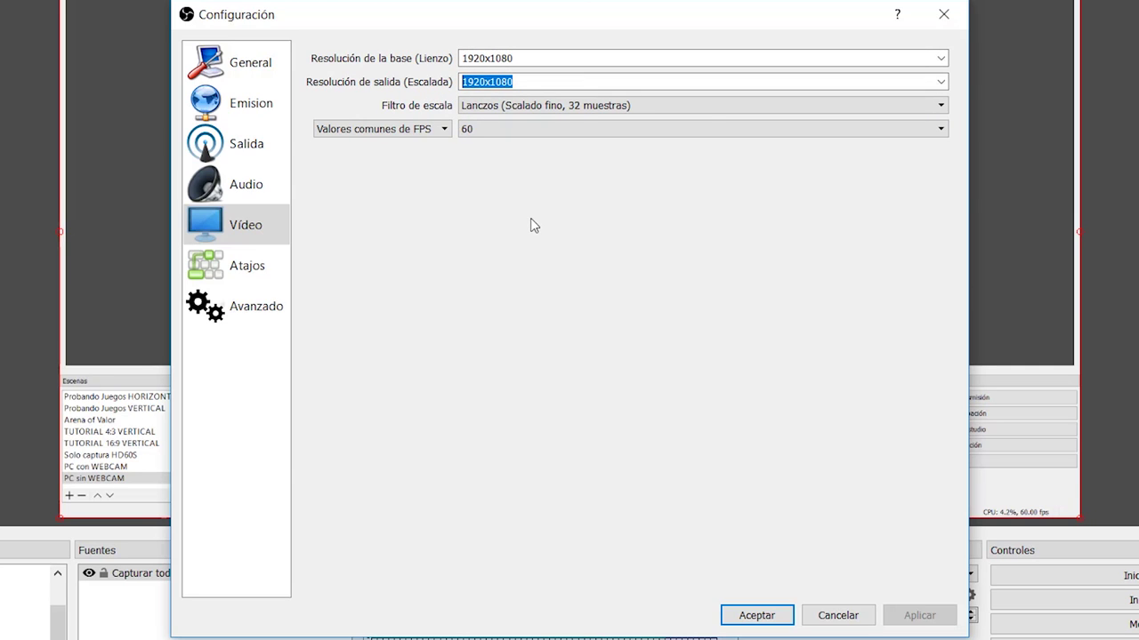
pyautogui.click(521, 109)
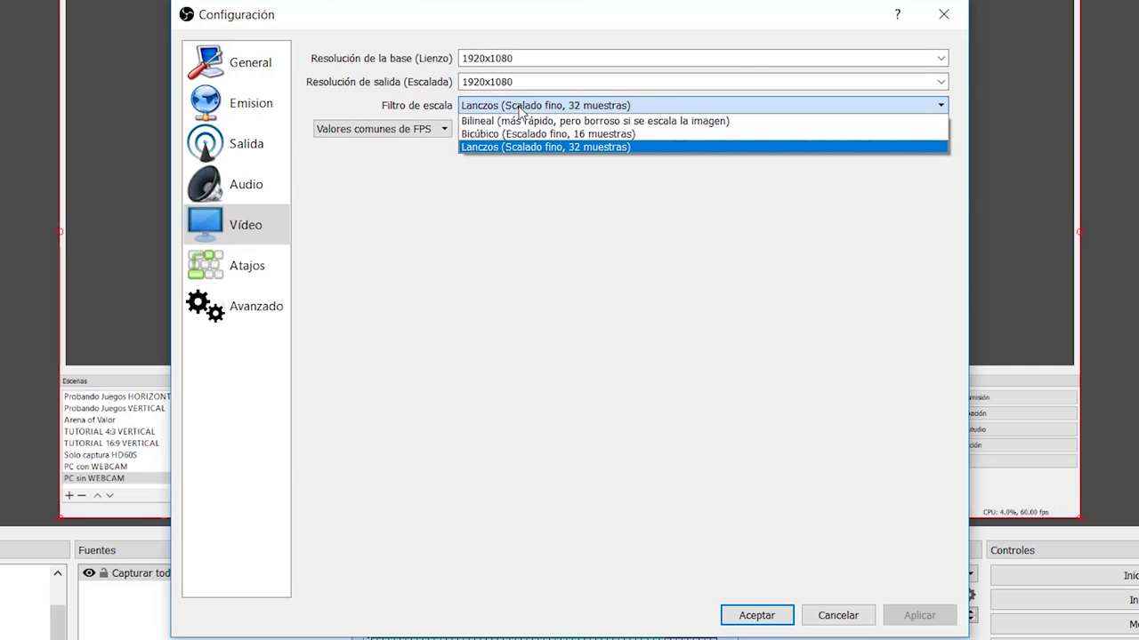
pyautogui.click(520, 108)
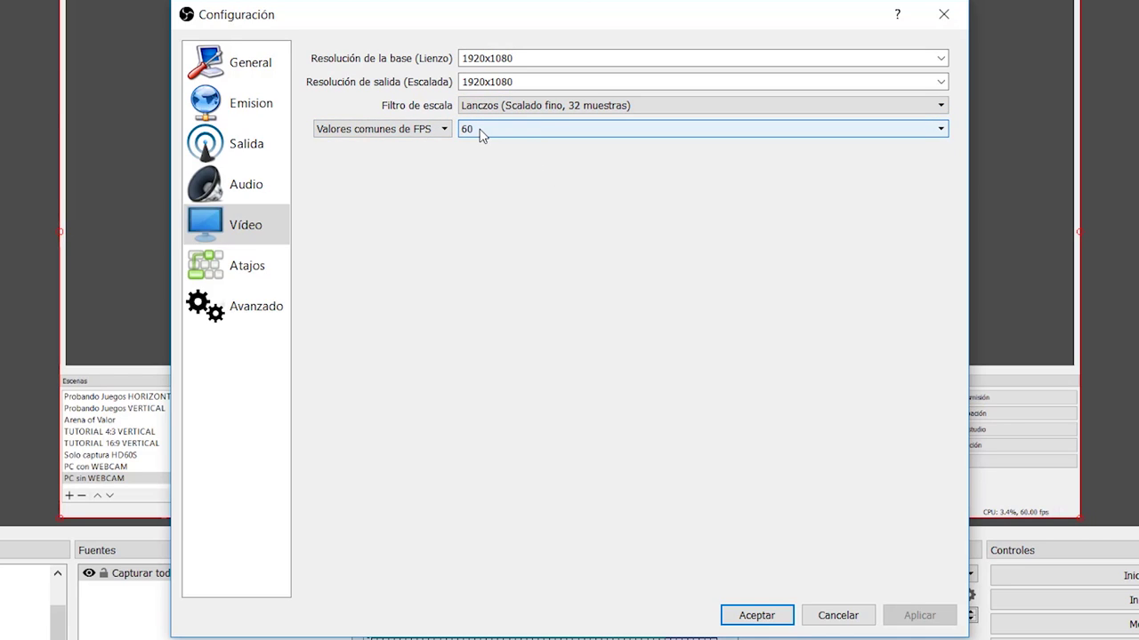
# Step: Look through the hotkey assignments for streaming, recording, the replay buffer and the individual scenes
pyautogui.click(241, 273)
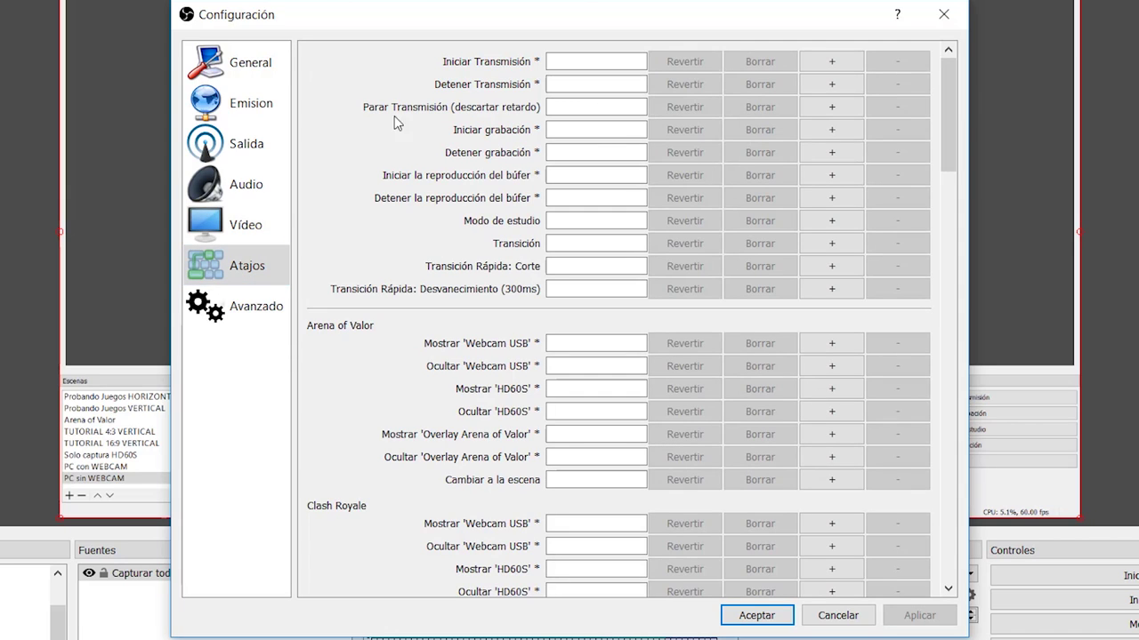
pyautogui.moveTo(948, 142); pyautogui.dragTo(925, 77)
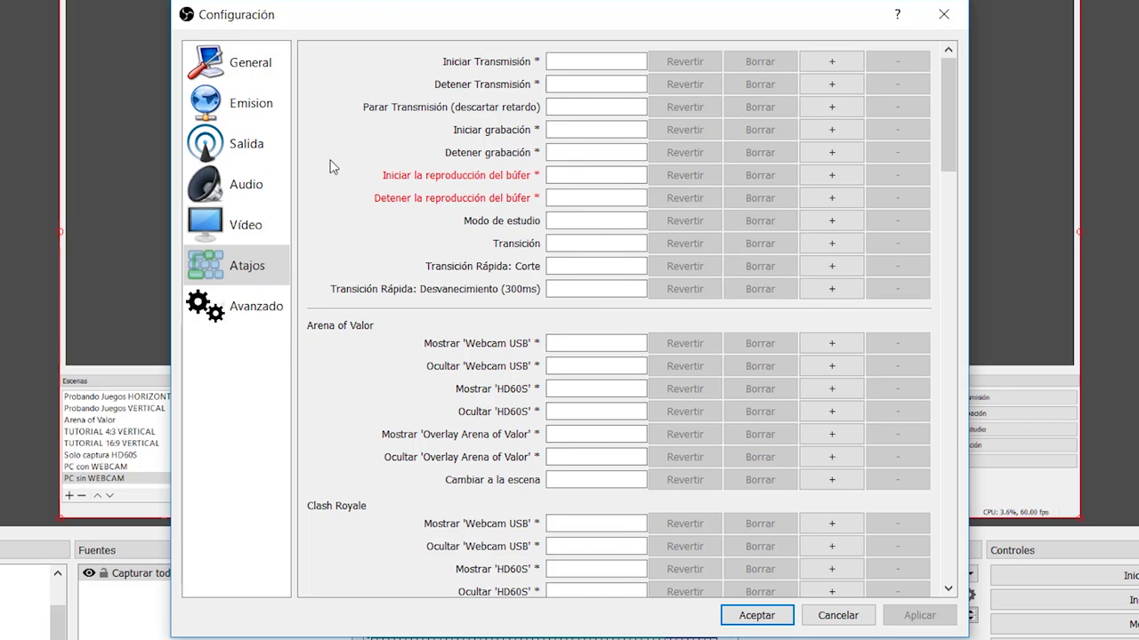
# Step: In the advanced settings, select Normal as the process priority and keep Direct3D 11 as the renderer
pyautogui.click(239, 308)
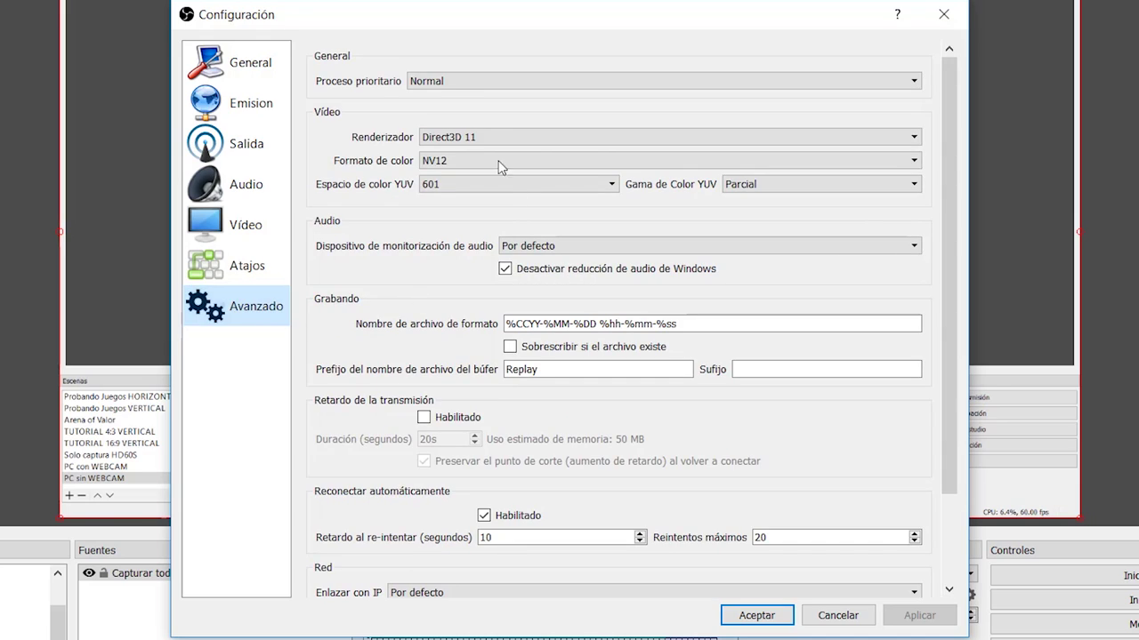
pyautogui.click(527, 85)
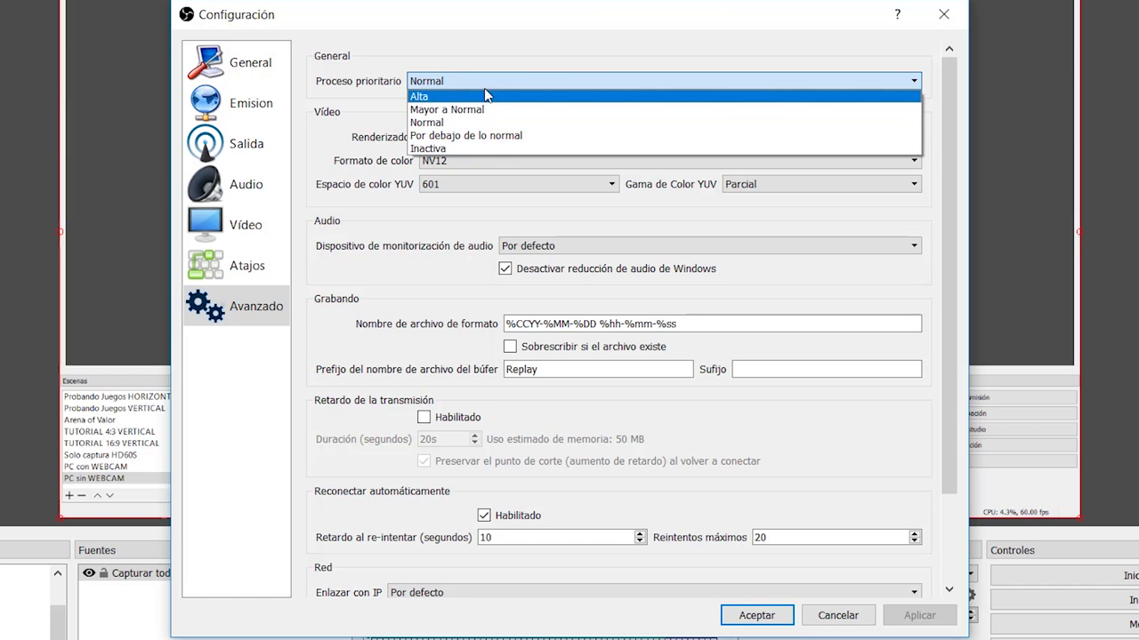
pyautogui.click(477, 124)
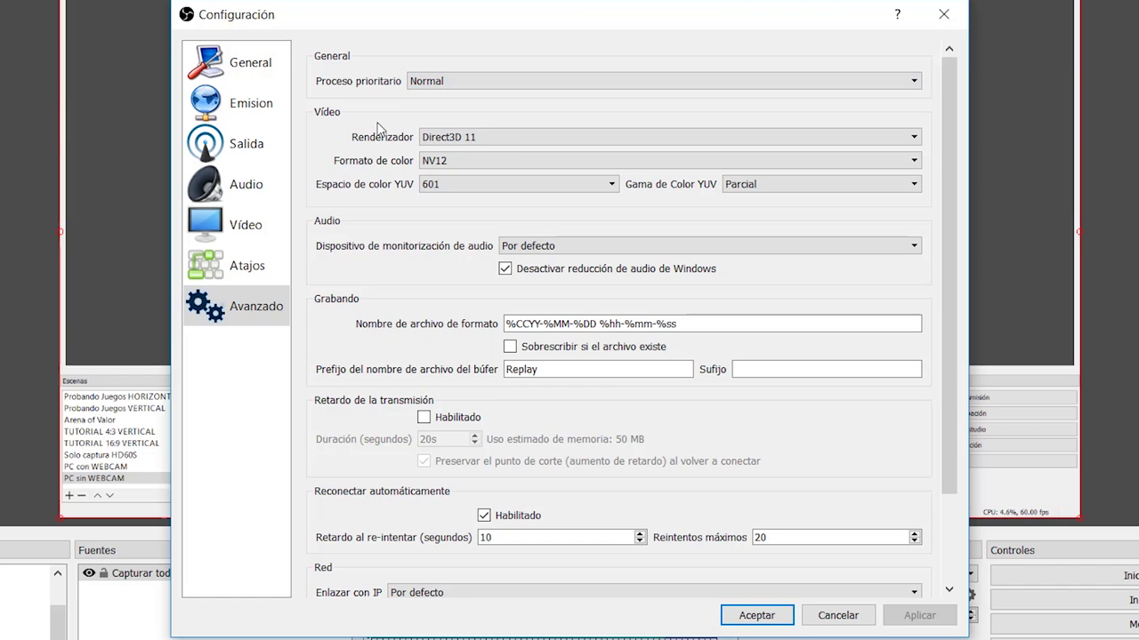
pyautogui.click(609, 137)
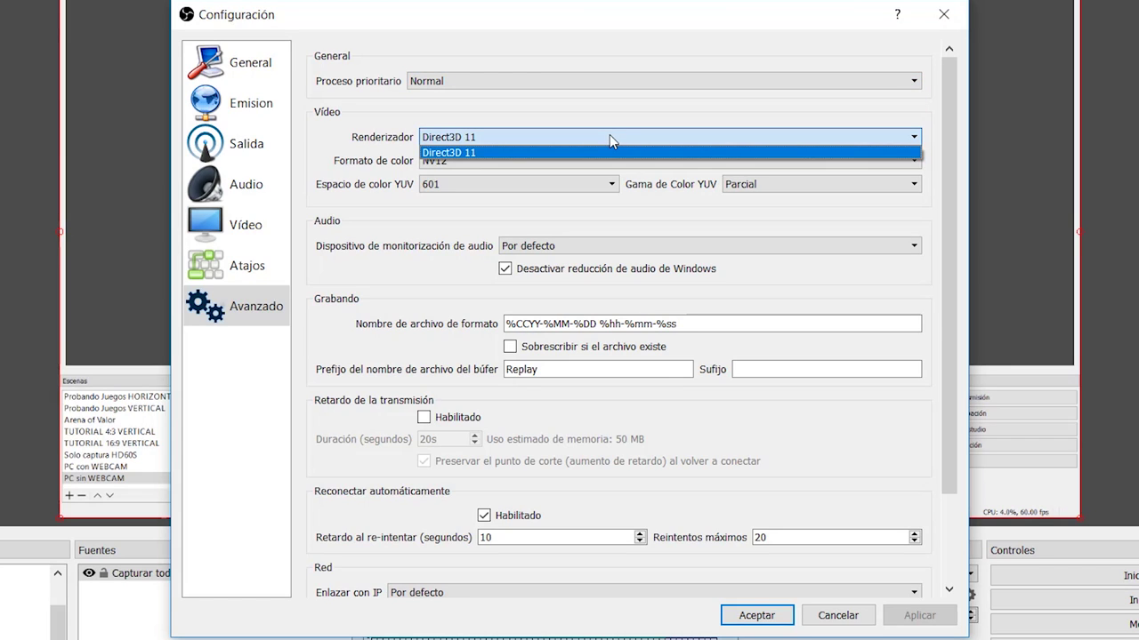
pyautogui.click(518, 142)
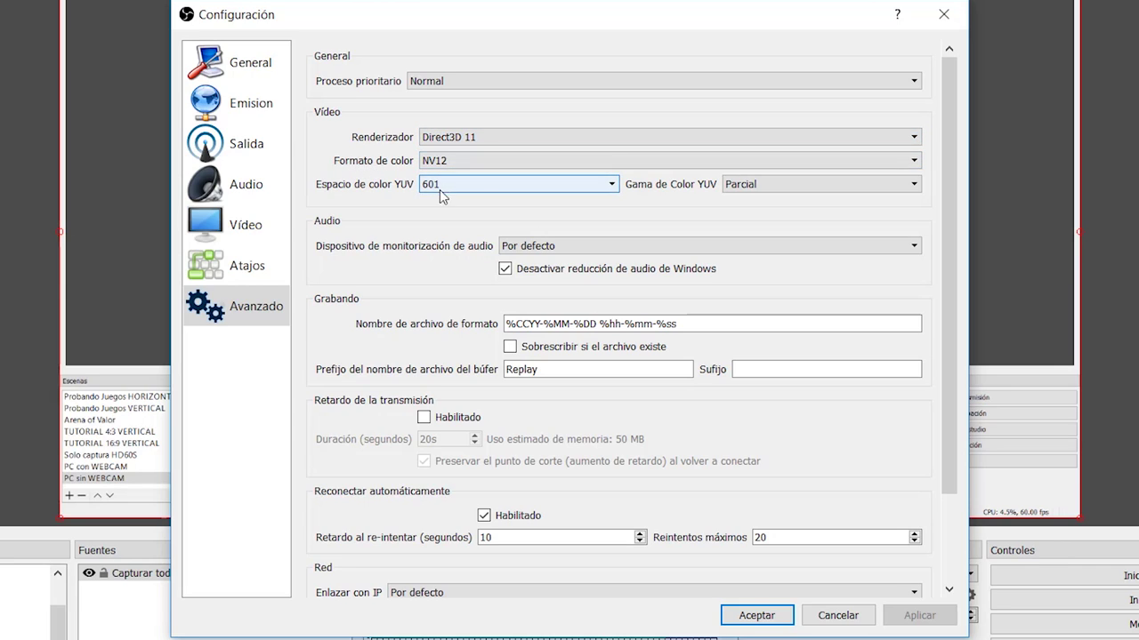